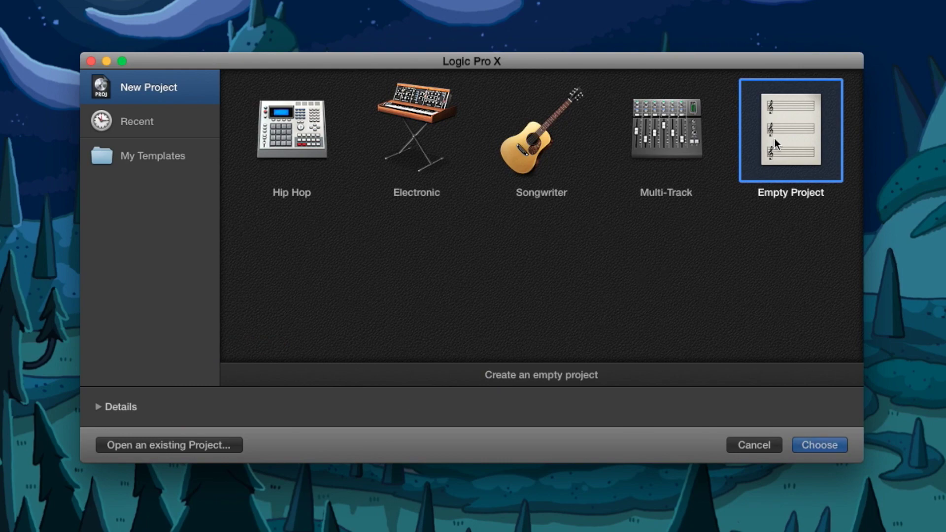
# - Create an empty project with one audio track and filter the Loops browser to Piano
pyautogui.click(823, 448)
pyautogui.click(595, 191)
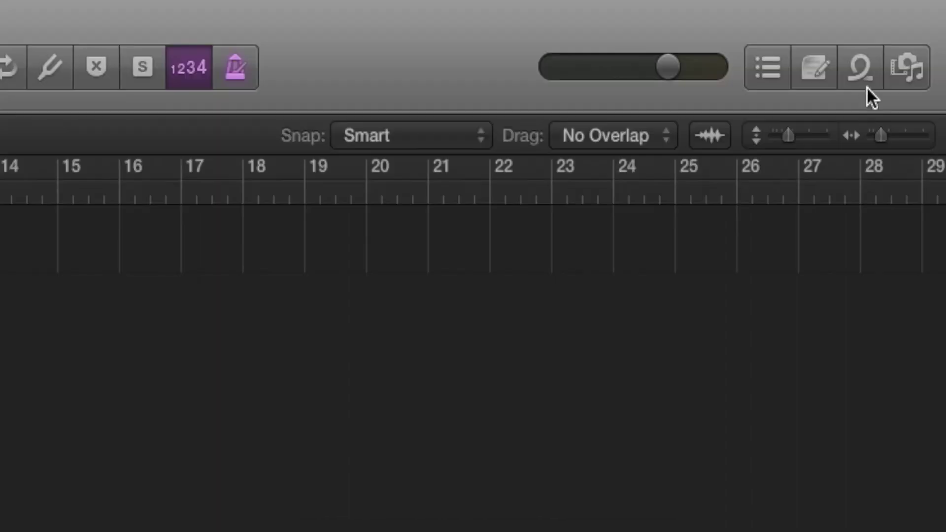
pyautogui.click(909, 28)
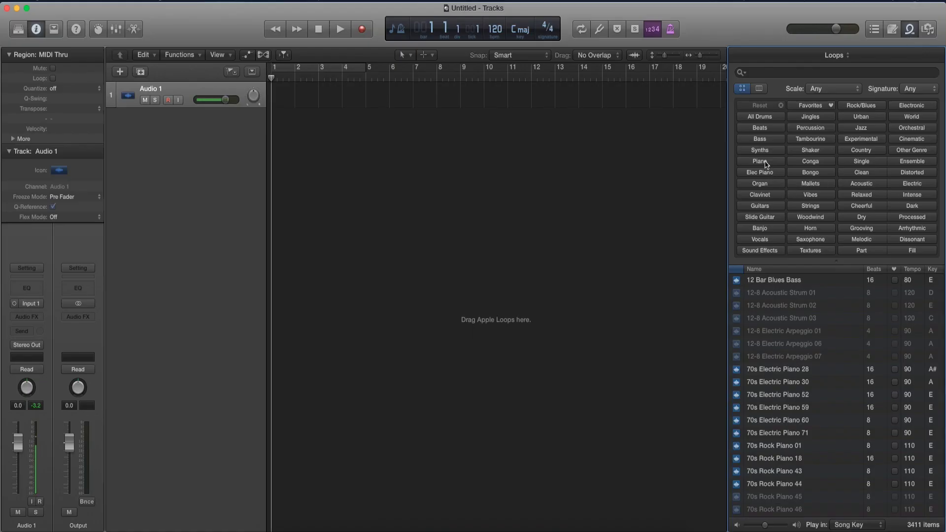
pyautogui.click(766, 163)
# - Place the Early Days Piano loop on the audio track at bar 1
pyautogui.scroll(-3, 771, 448)
pyautogui.click(774, 478)
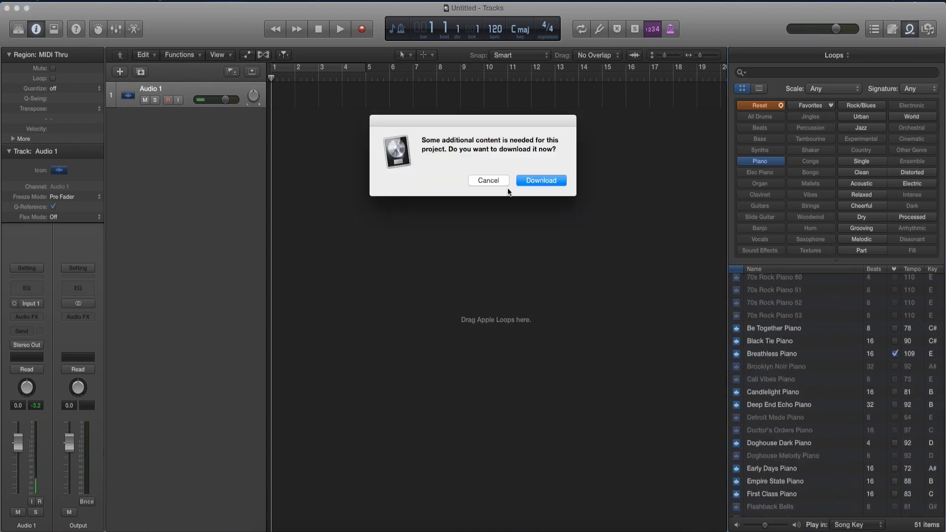
pyautogui.click(485, 182)
pyautogui.click(772, 465)
pyautogui.moveTo(772, 466); pyautogui.dragTo(296, 99)
pyautogui.click(553, 186)
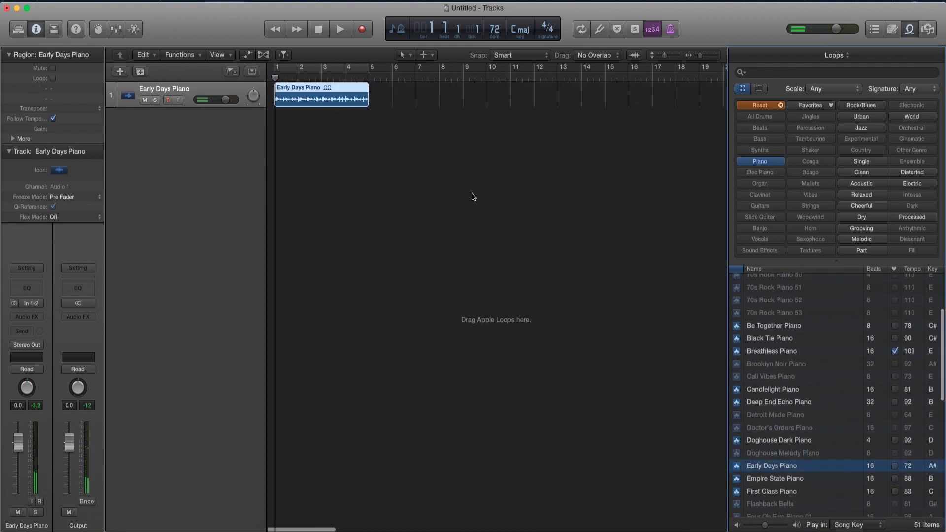
pyautogui.press('space')
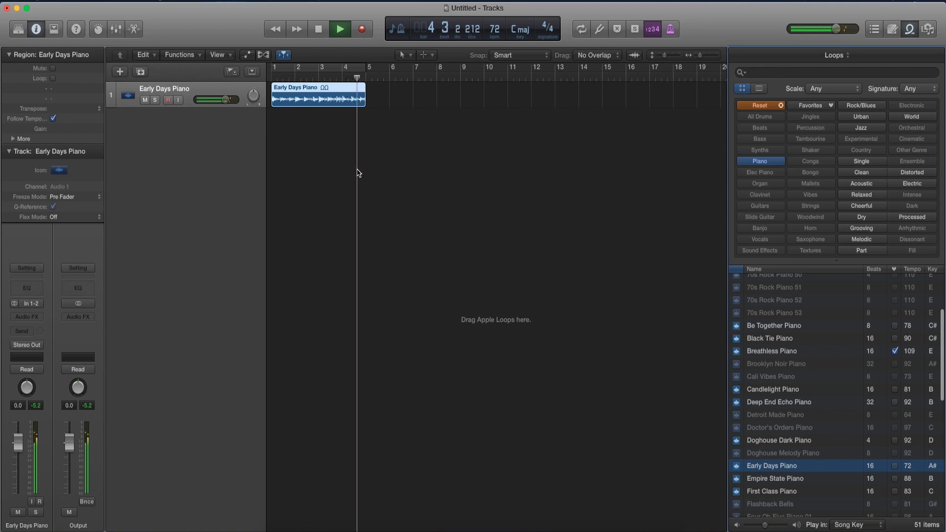
pyautogui.press('space')
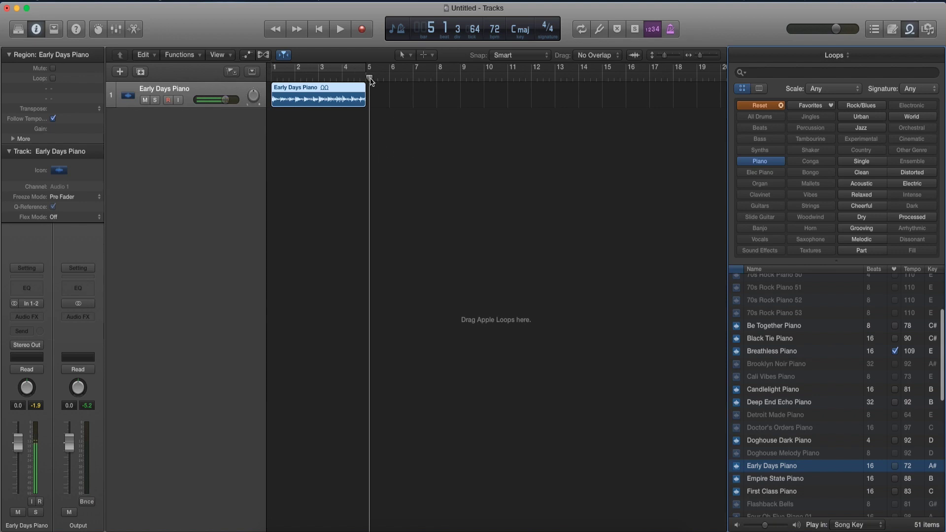
pyautogui.moveTo(371, 79); pyautogui.dragTo(331, 79)
# - Select the Early Days Piano region and, with the Fade Tool, add a fade-out from past bar 4 to bar 5
pyautogui.moveTo(437, 160); pyautogui.dragTo(319, 90)
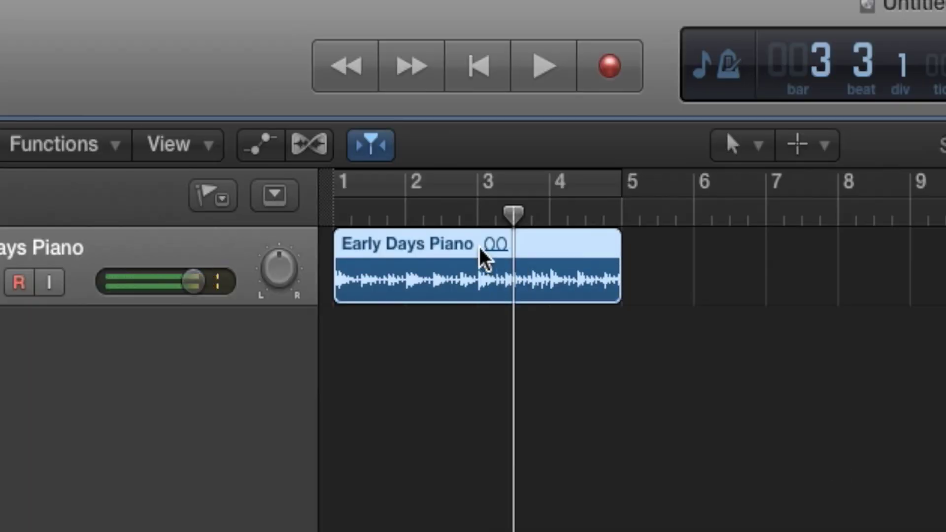
pyautogui.click(743, 154)
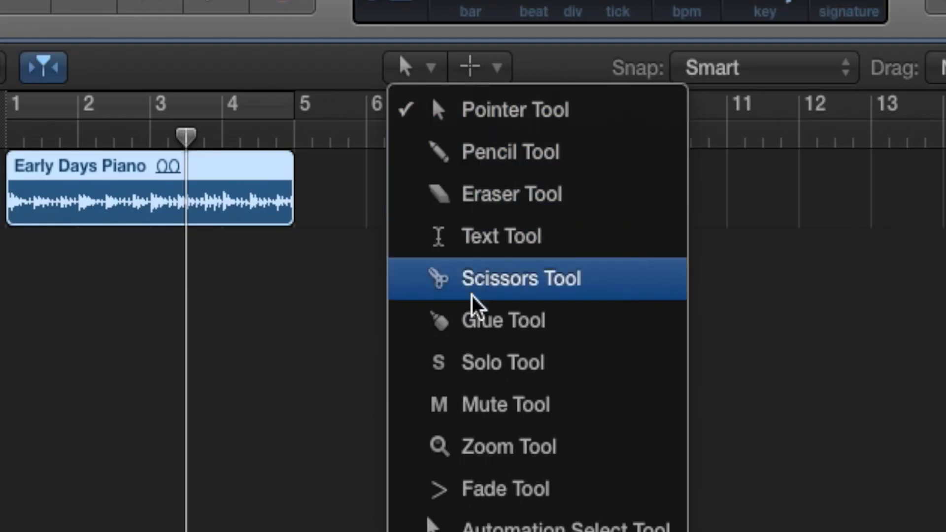
pyautogui.click(511, 490)
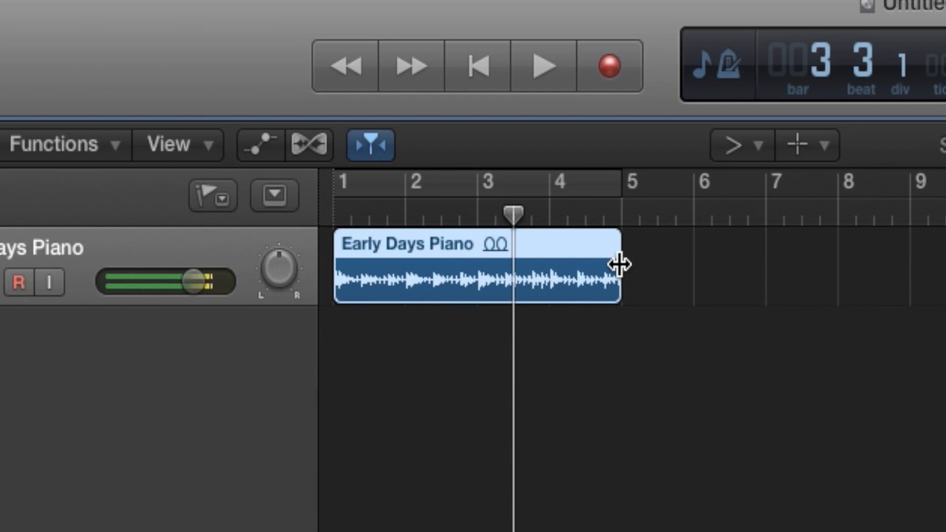
pyautogui.moveTo(619, 264); pyautogui.dragTo(574, 281)
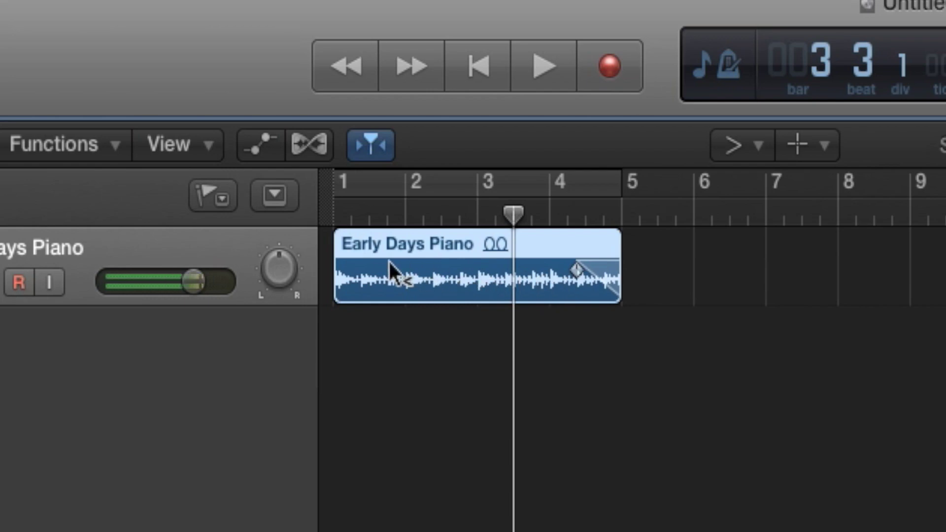
# - Add a short fade-in to the region's start and return the playhead to bar 1
pyautogui.moveTo(337, 261); pyautogui.dragTo(380, 261)
pyautogui.moveTo(514, 217); pyautogui.dragTo(327, 227)
pyautogui.press('space')
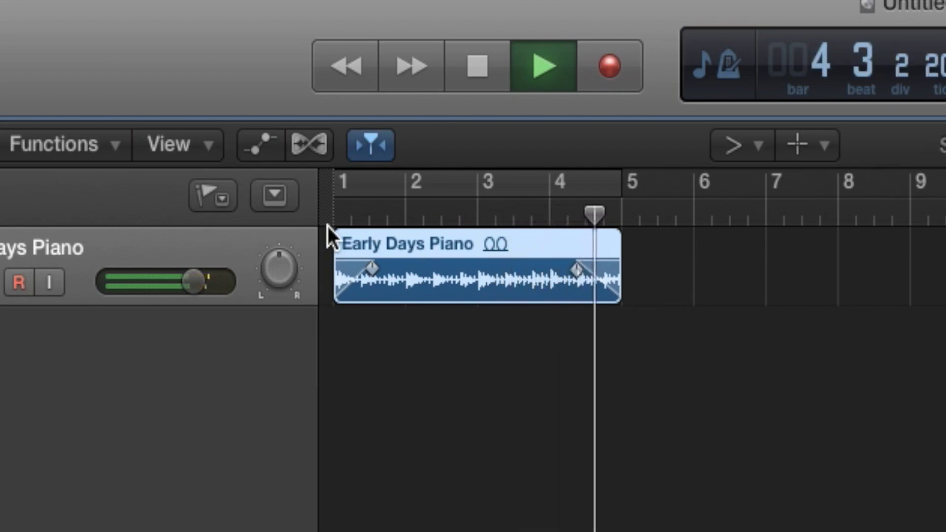
pyautogui.press('space')
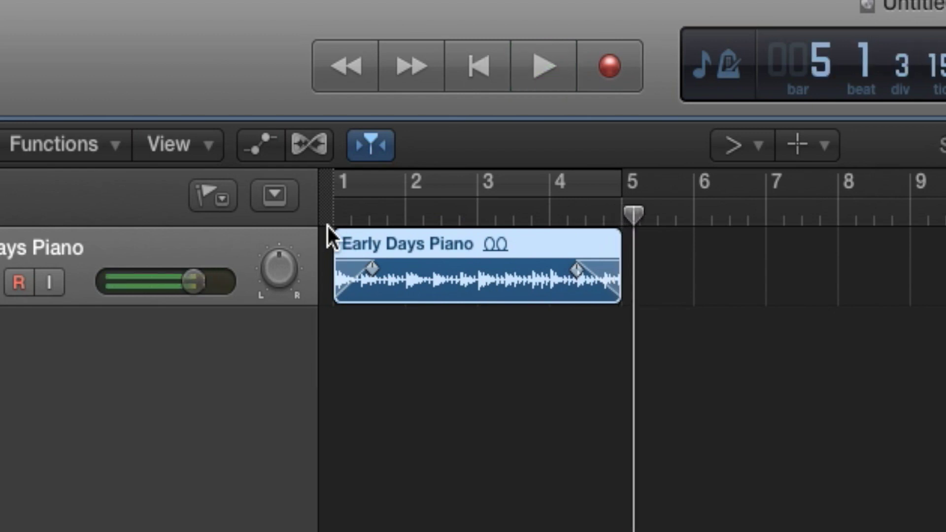
pyautogui.click(757, 145)
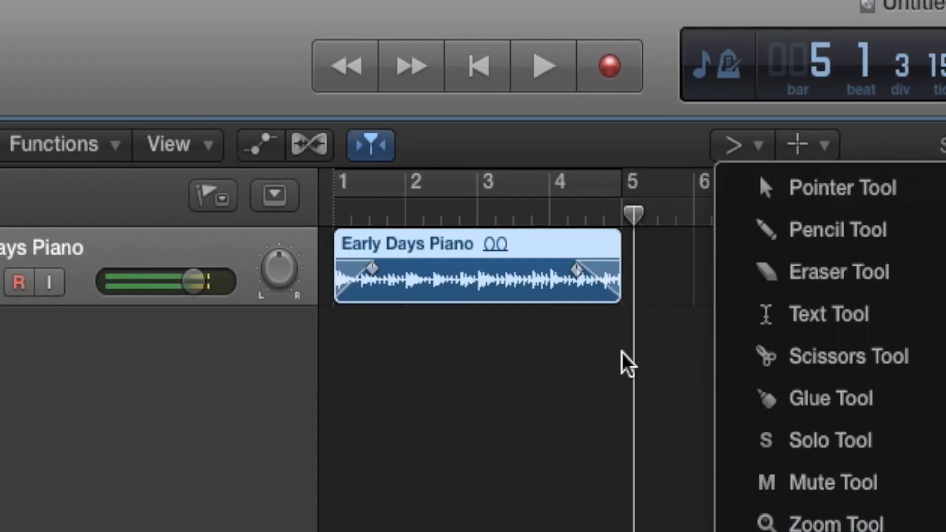
pyautogui.click(622, 354)
pyautogui.moveTo(634, 211); pyautogui.dragTo(514, 213)
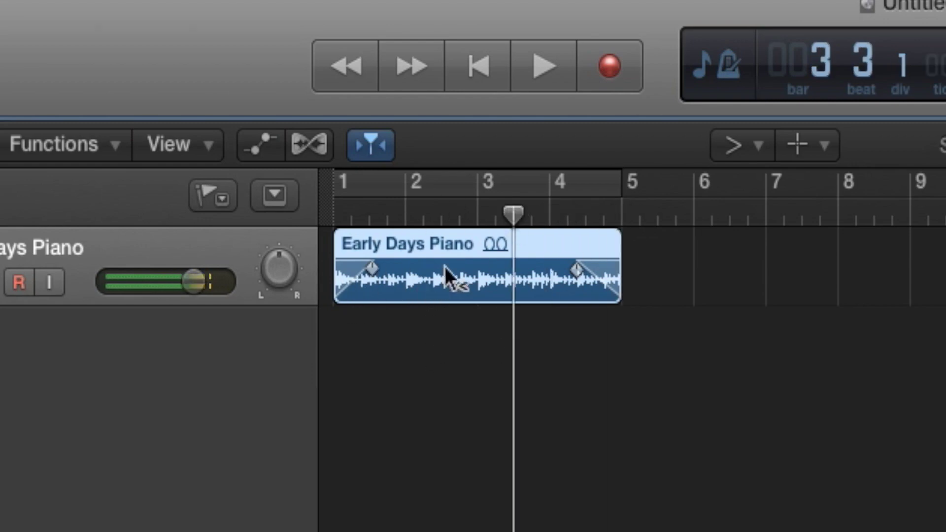
pyautogui.moveTo(513, 214); pyautogui.dragTo(350, 222)
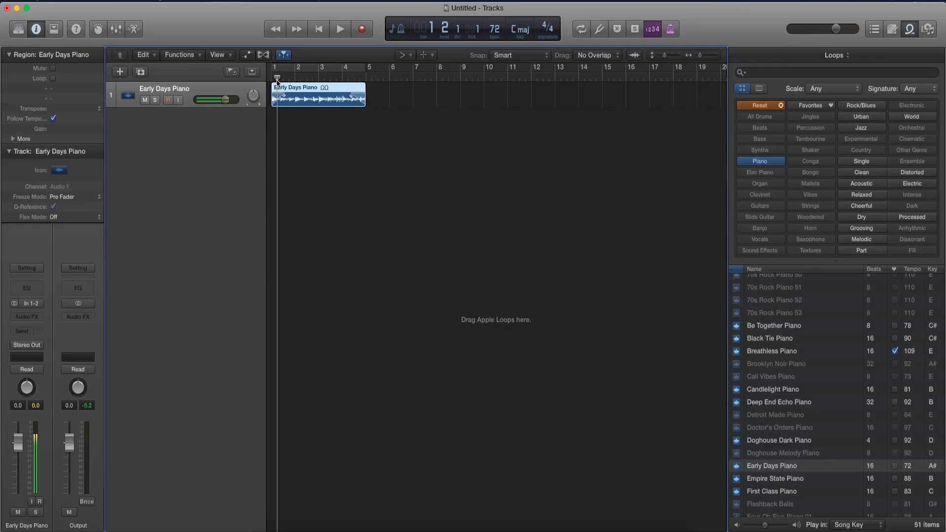
pyautogui.moveTo(278, 82); pyautogui.dragTo(332, 82)
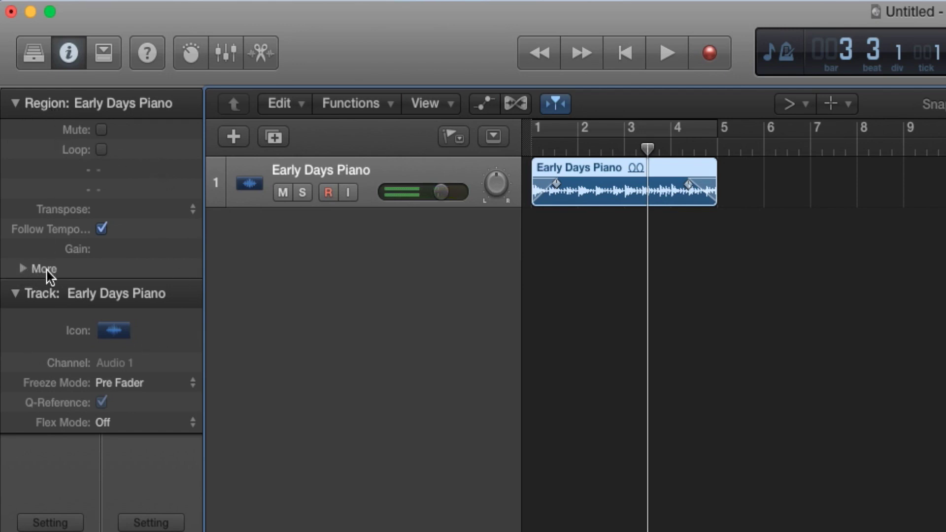
# - In the Region inspector's More section, set Fade In to Speed Up and Fade Out to Slow Down
pyautogui.click(24, 268)
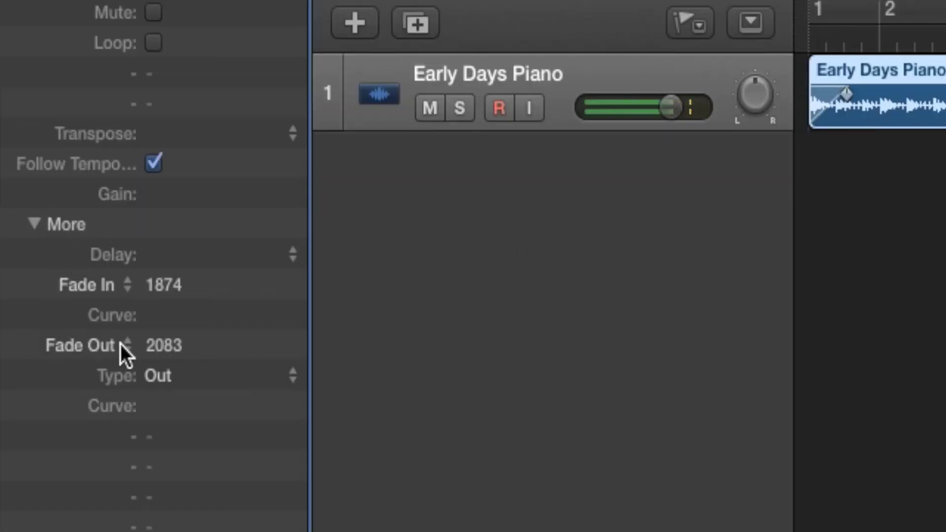
pyautogui.click(96, 287)
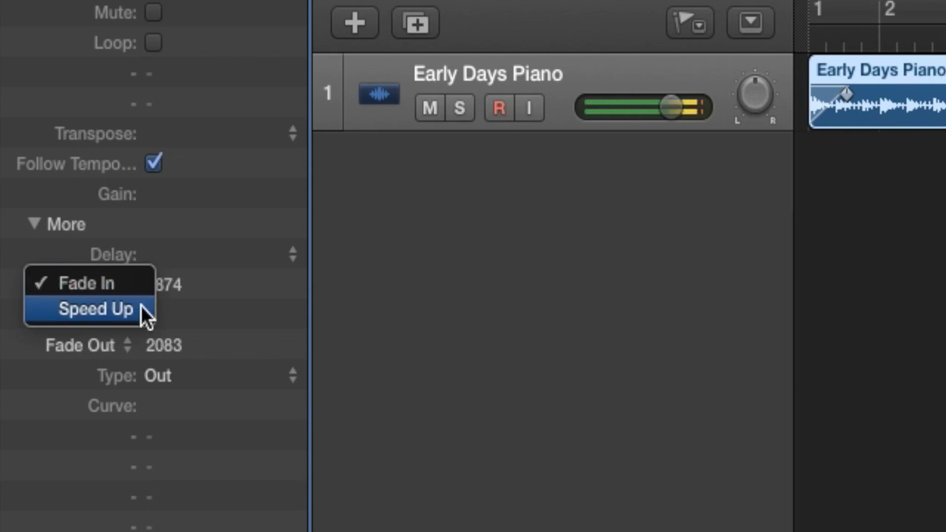
pyautogui.click(112, 308)
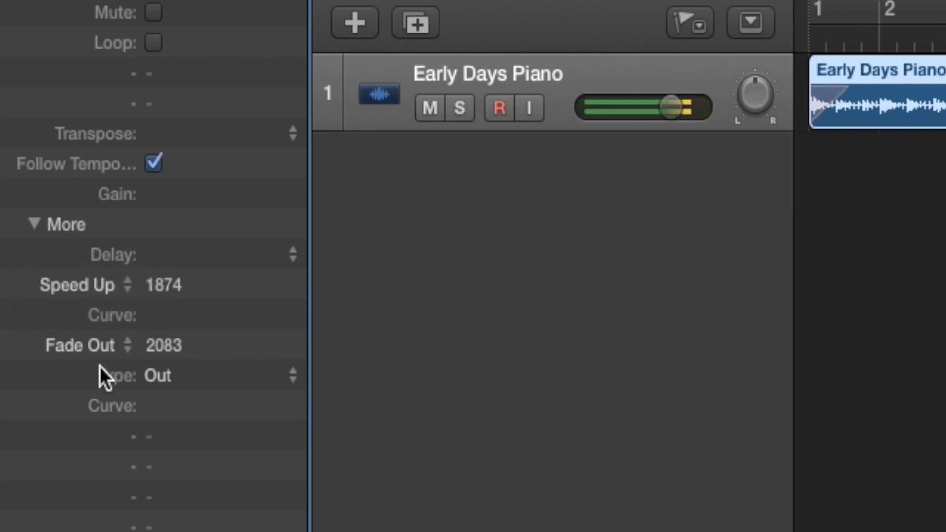
pyautogui.click(97, 351)
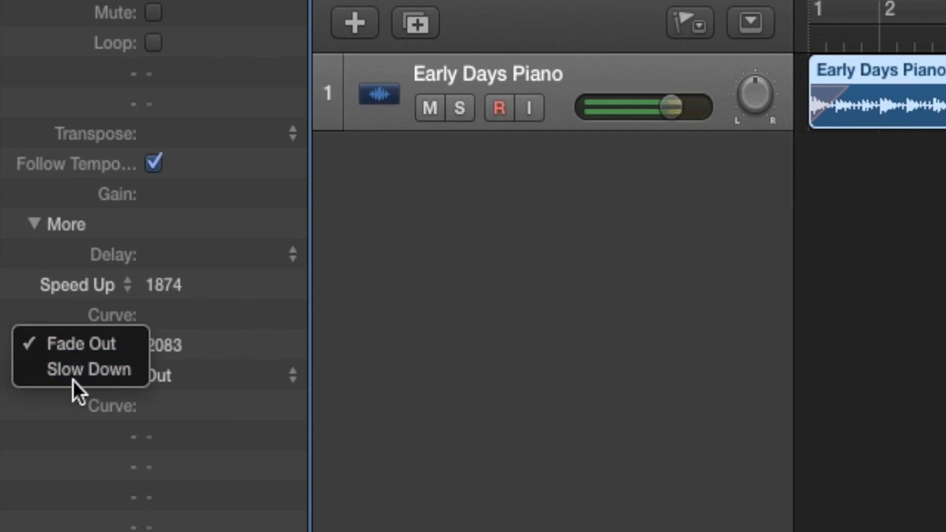
pyautogui.click(113, 374)
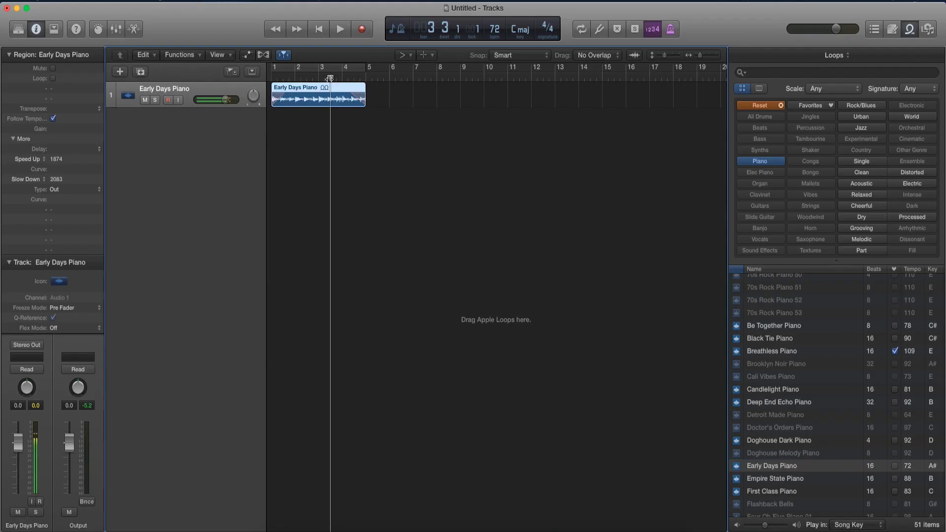
pyautogui.moveTo(551, 225); pyautogui.dragTo(252, 235)
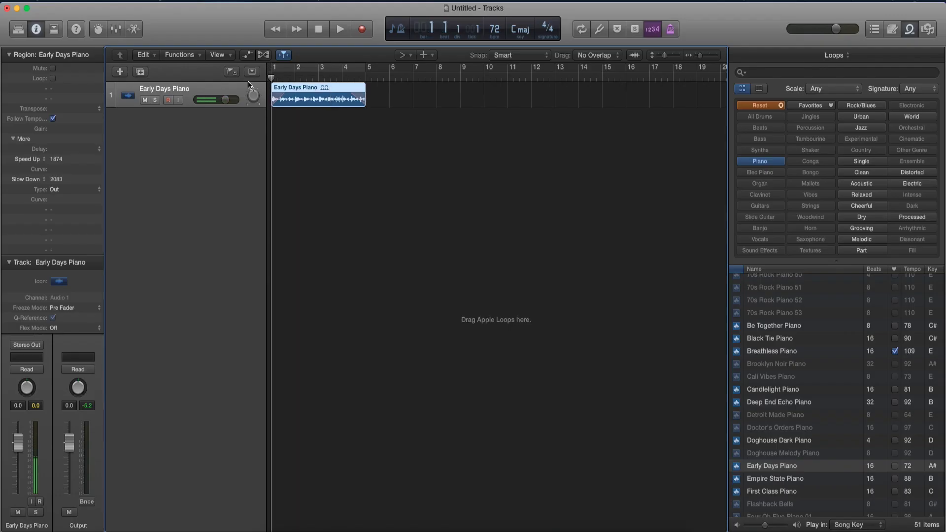
pyautogui.press('space')
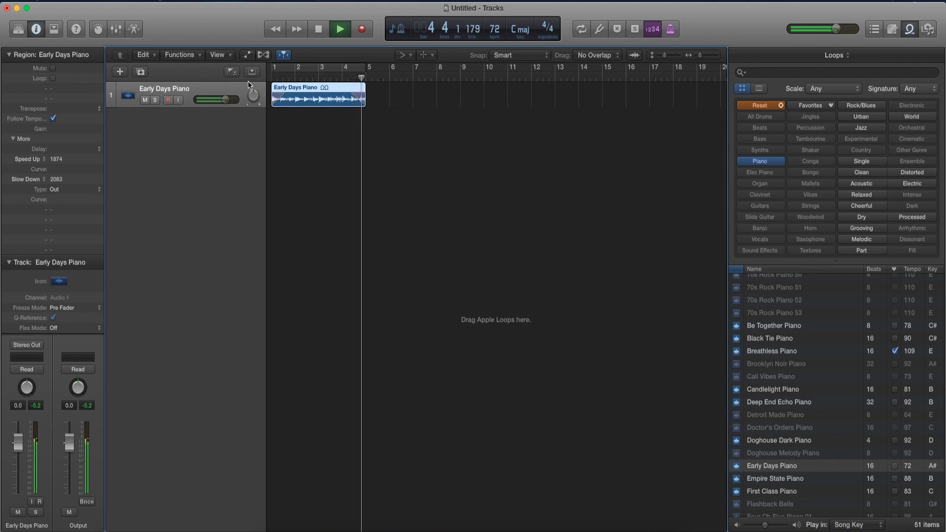
pyautogui.press('space')
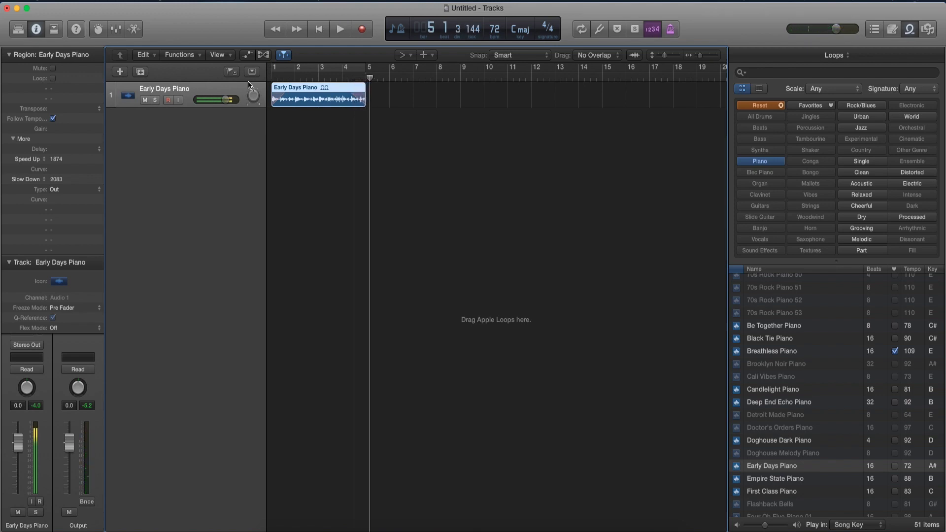